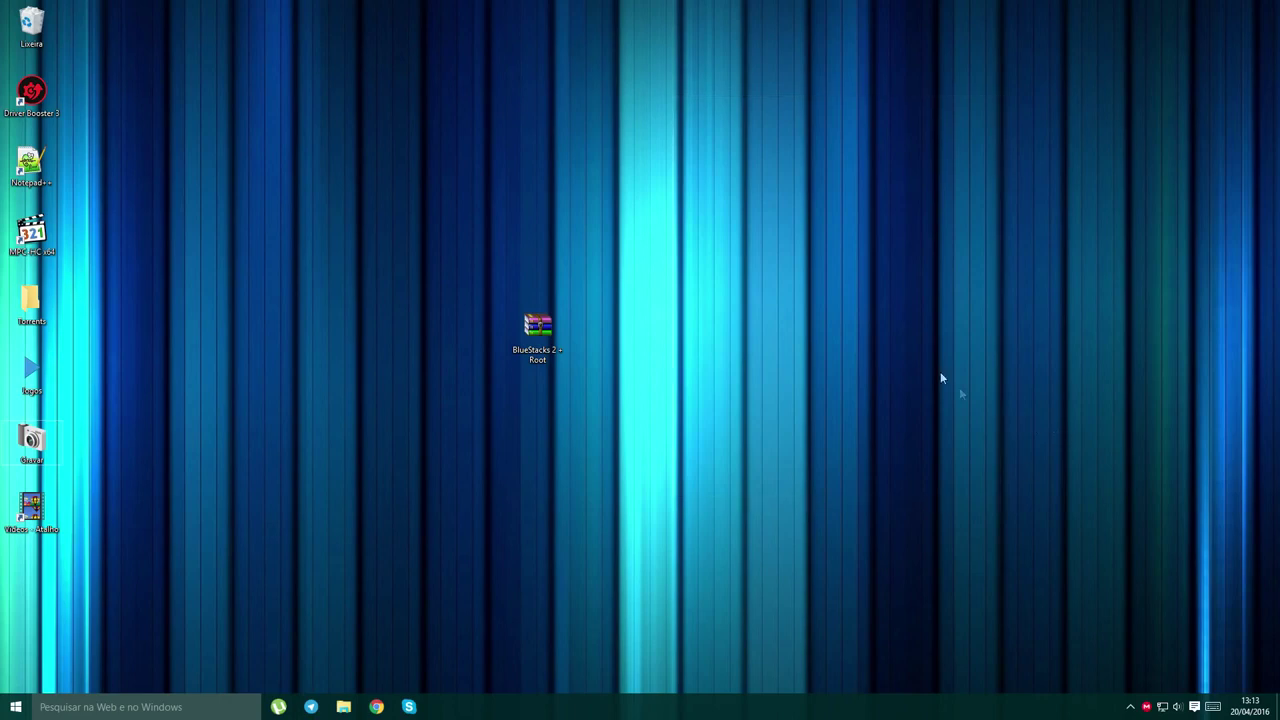
left_click_drag(864, 380, 679, 101)
left_click_drag(383, 149, 871, 528)
left_click_drag(471, 346, 437, 157)
left_click(526, 276)
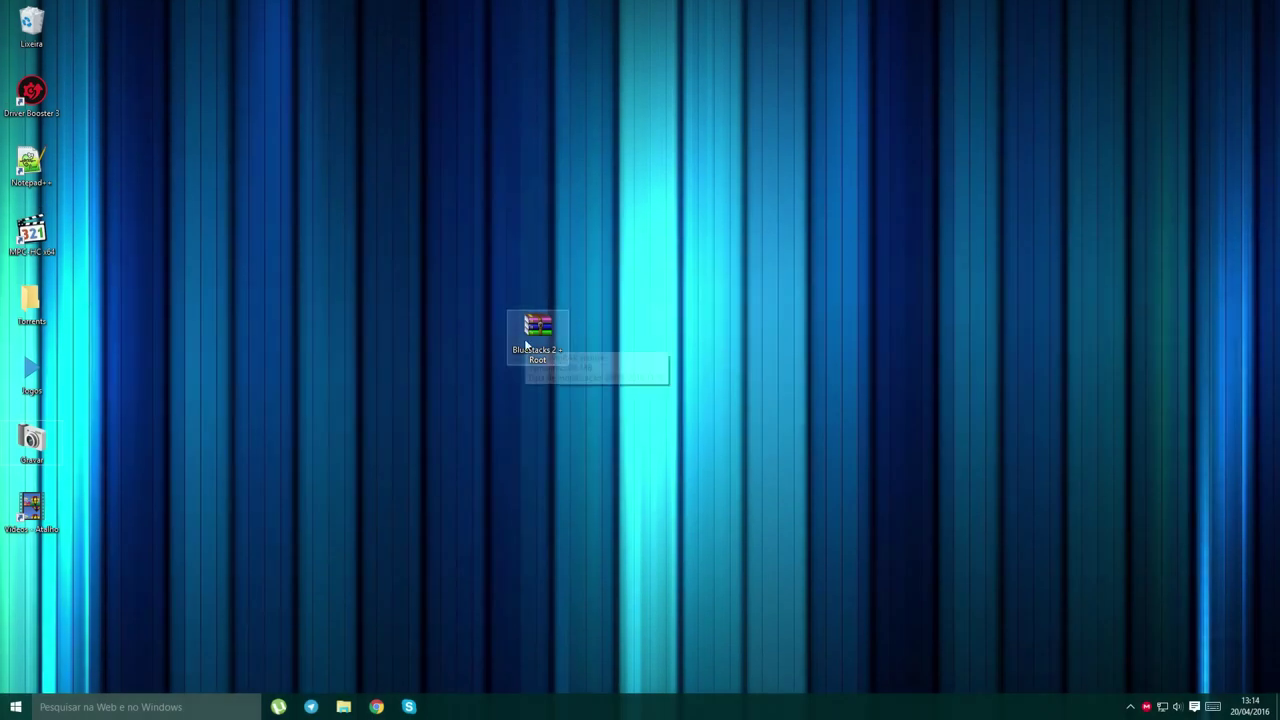
left_click(560, 342)
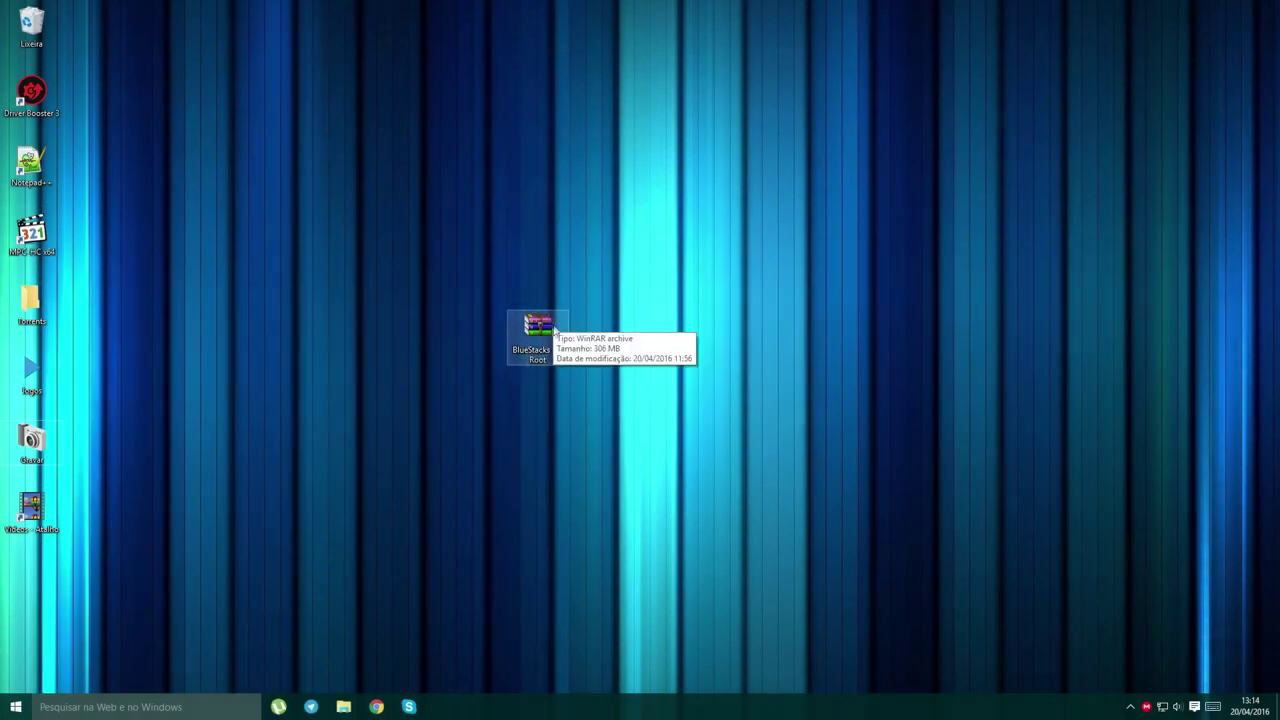
left_click(404, 242)
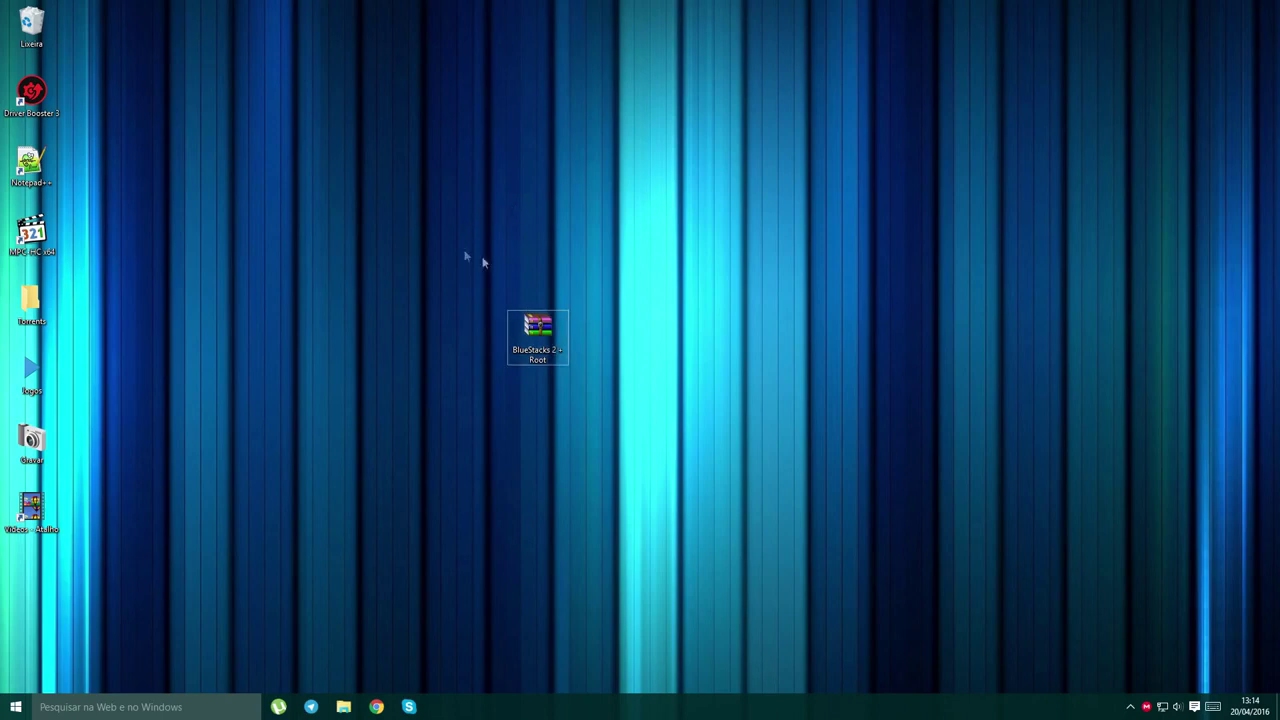
left_click(533, 328)
left_click(488, 258)
left_click_drag(451, 229, 767, 519)
left_click(767, 519)
left_click_drag(626, 440, 716, 469)
left_click(420, 226)
left_click(716, 469)
- Extract the BlueStacks 2 + Root folder from the archive of the same name to the desktop and close the archive
double_click(542, 340)
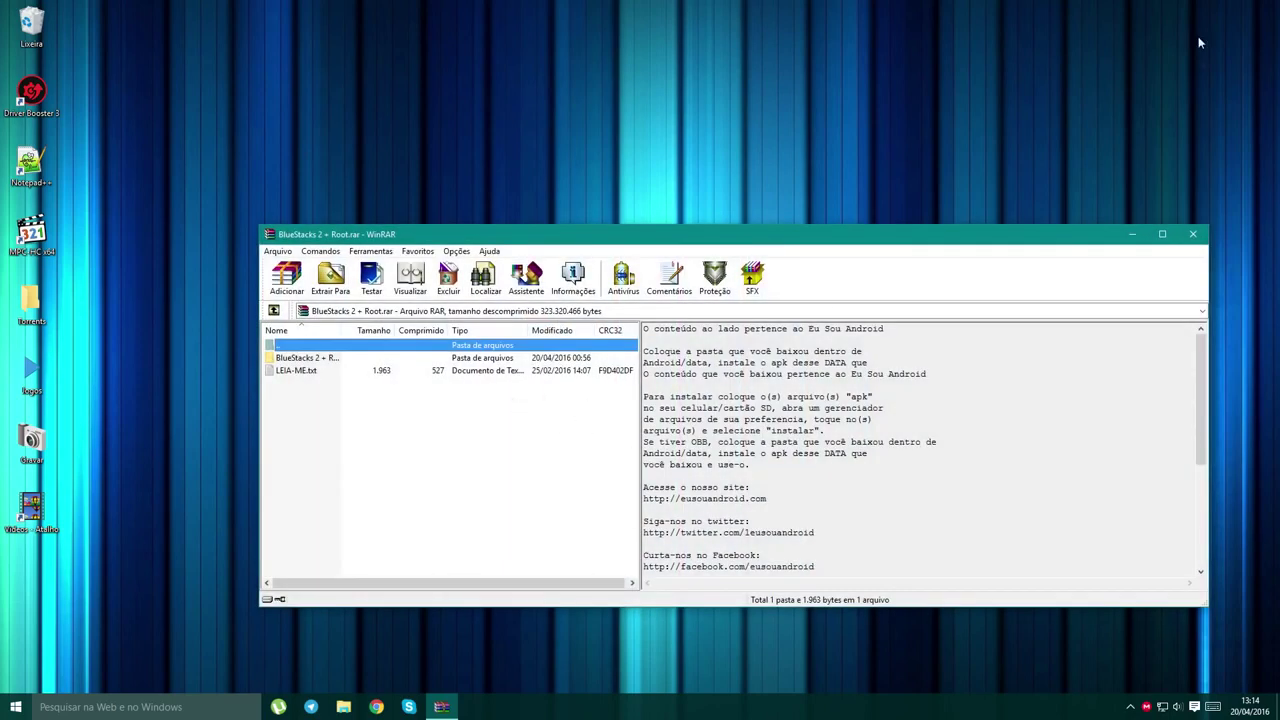
left_click(362, 358)
key("Down")
key("Up")
key("Down")
key("Up")
key("Down")
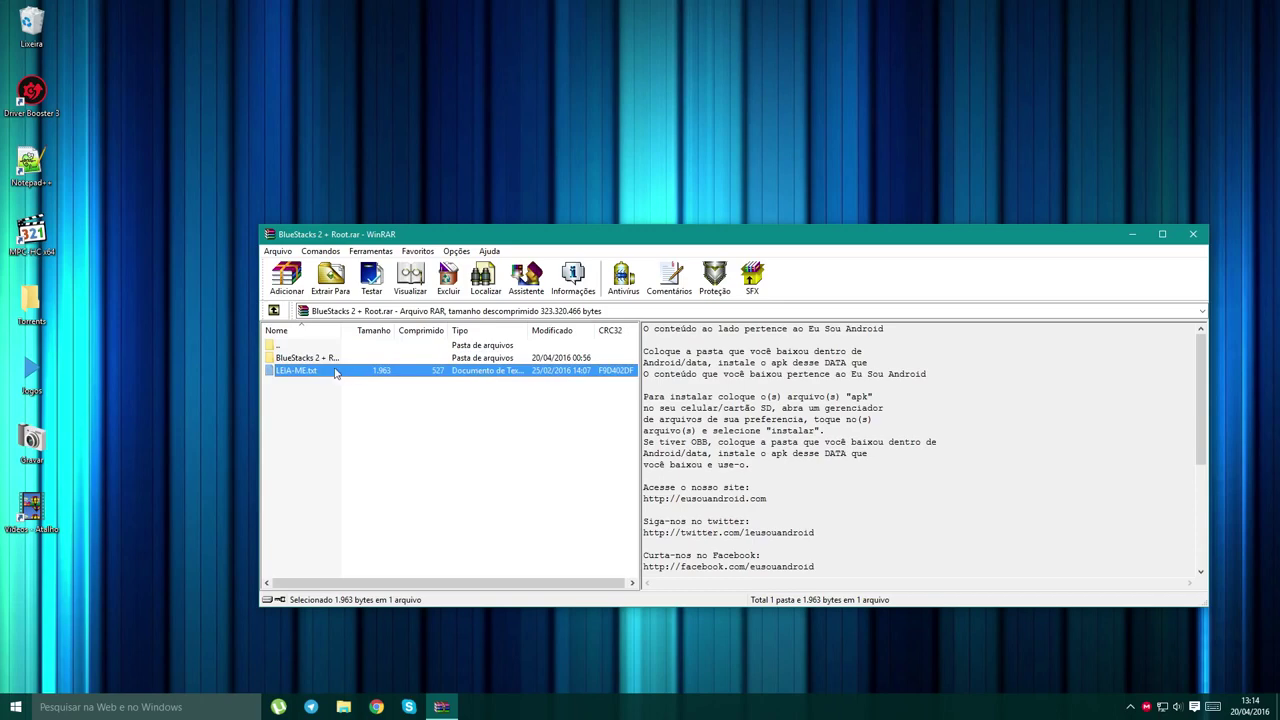
key("Up")
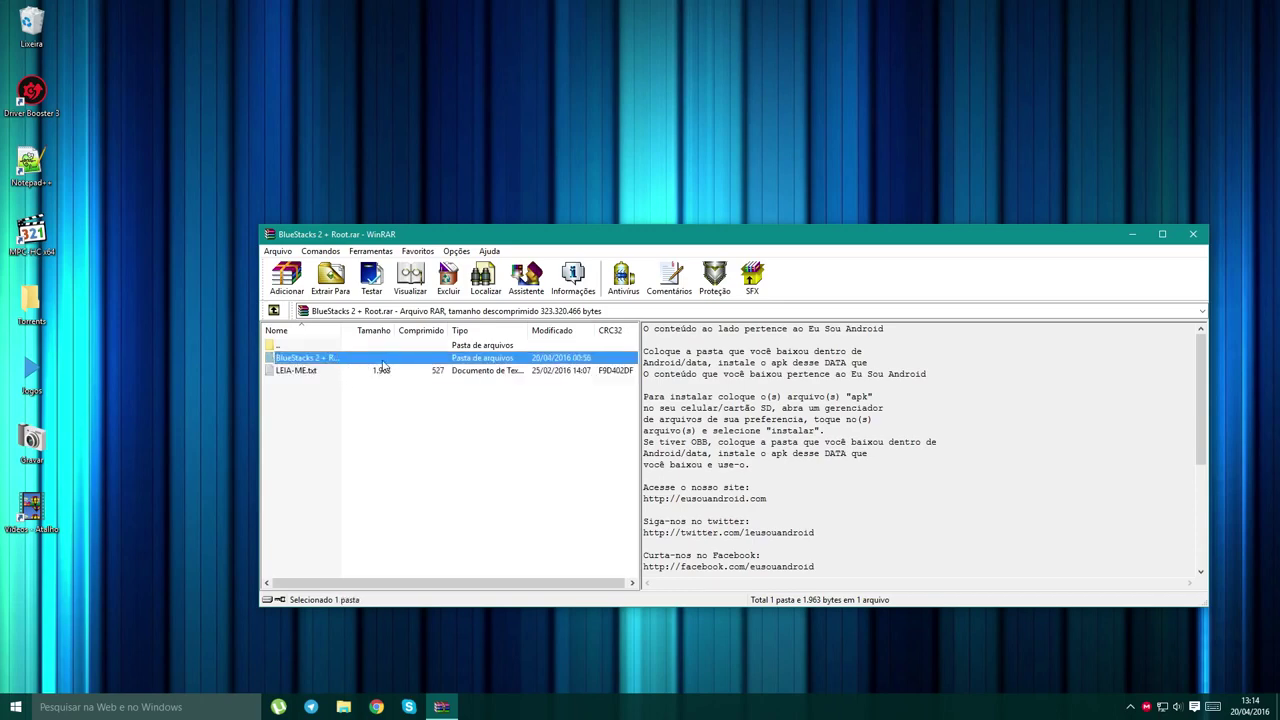
left_click_drag(379, 362, 416, 150)
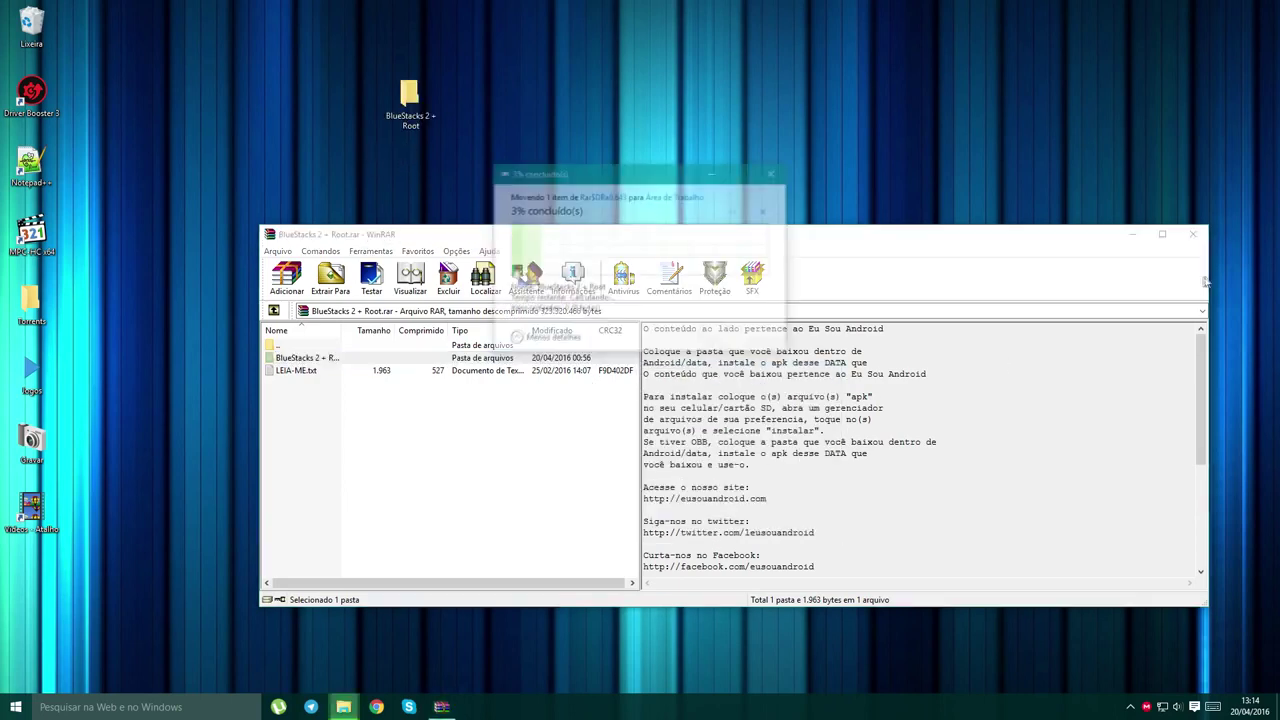
left_click(1197, 234)
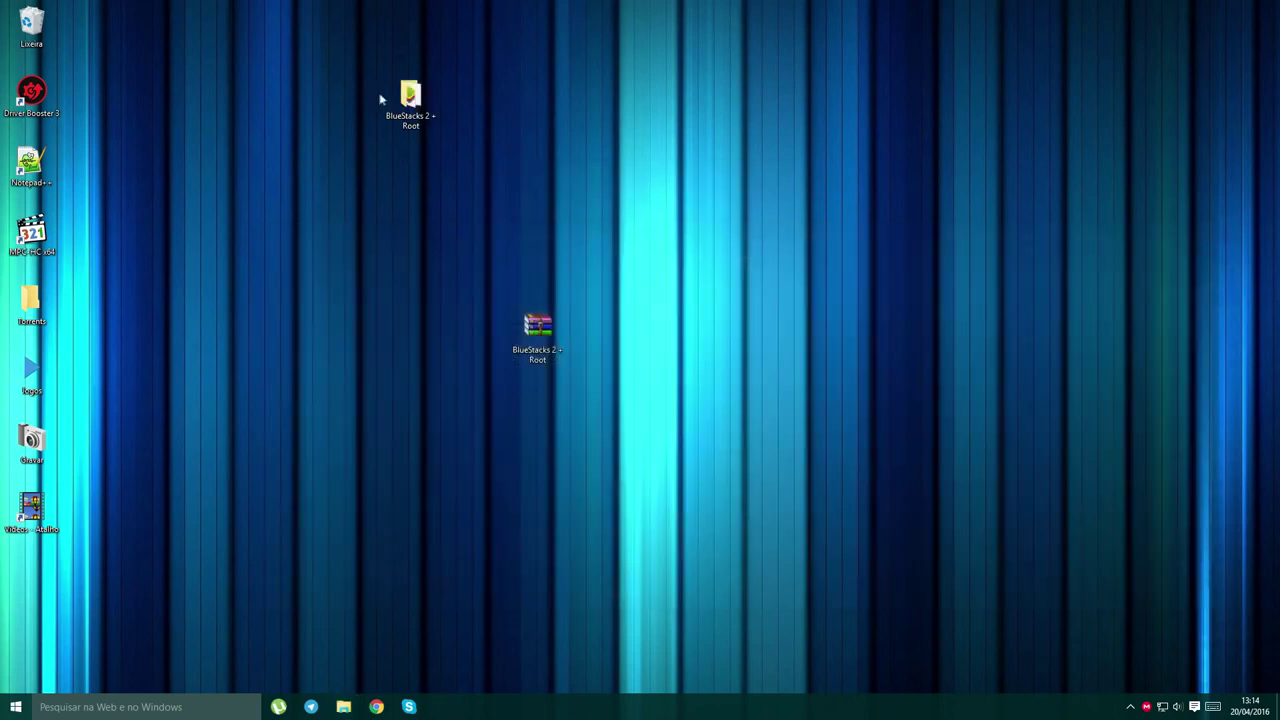
- Move the extracted BlueStacks 2 + Root folder next to its archive on the desktop and open it
left_click_drag(405, 98, 625, 338)
left_click_drag(697, 382, 586, 346)
left_click(628, 338)
double_click(638, 343)
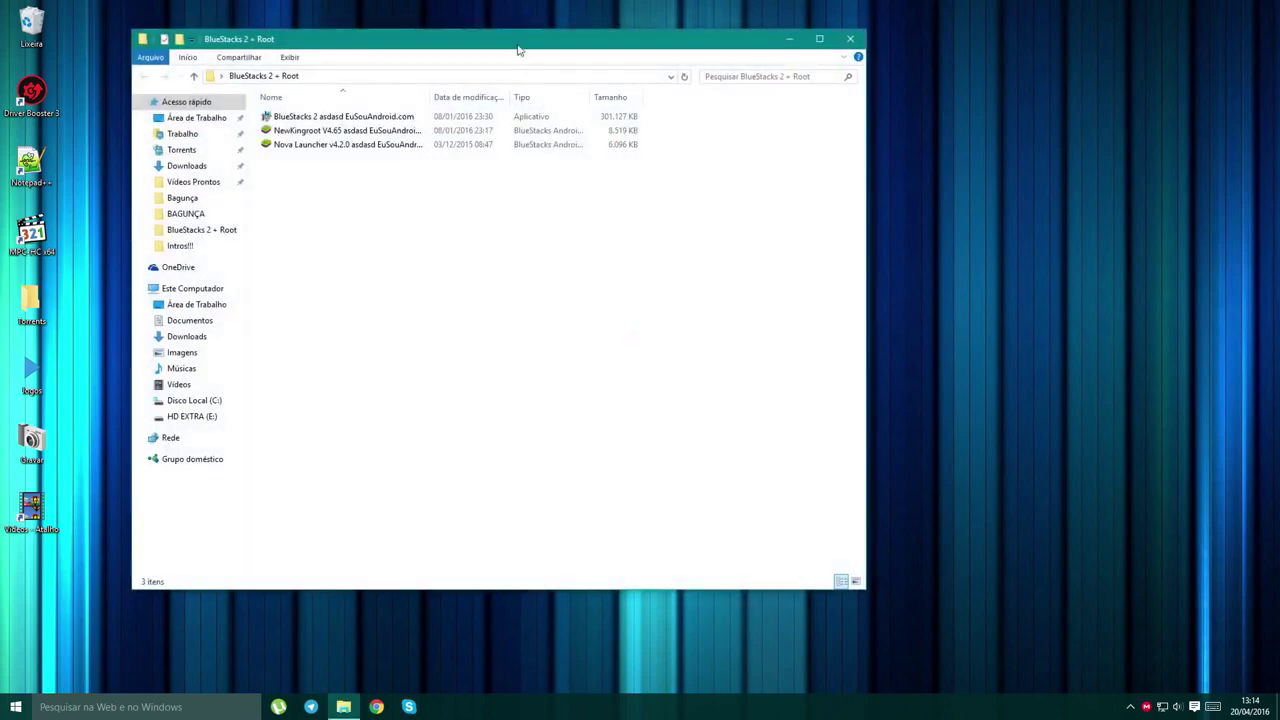
left_click_drag(519, 48, 552, 53)
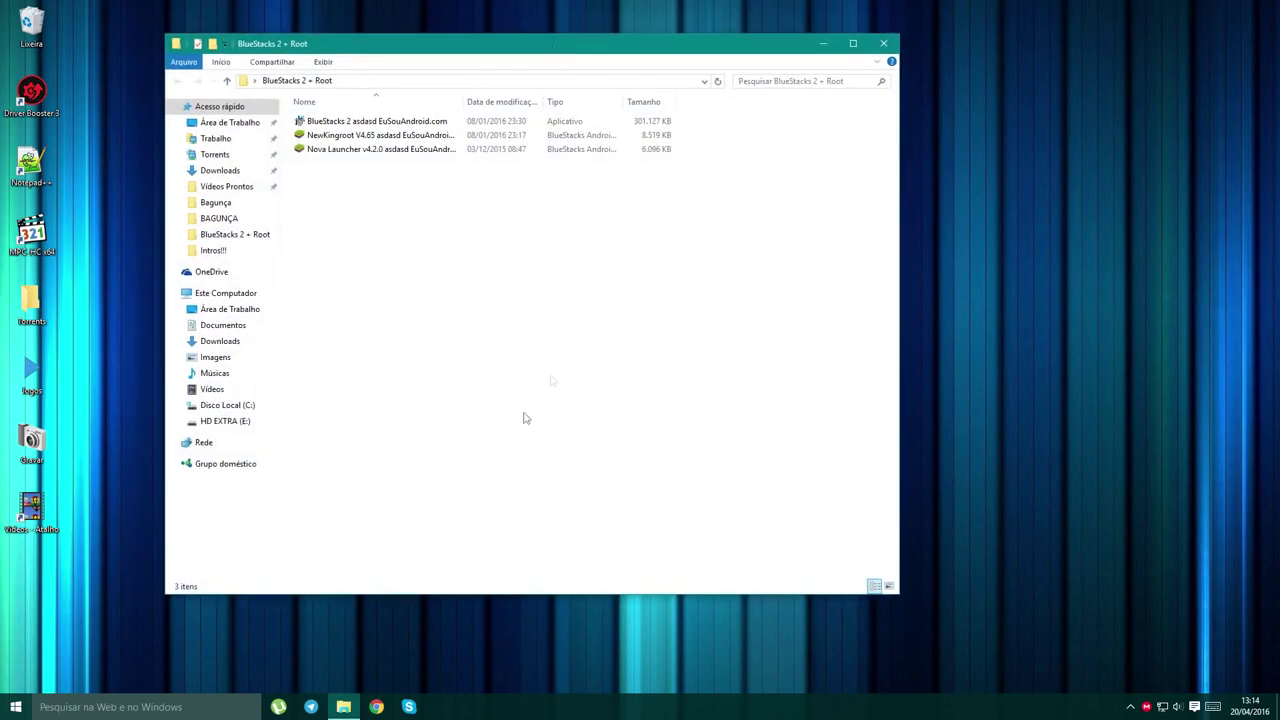
left_click_drag(530, 290, 403, 6)
left_click(491, 243)
left_click_drag(522, 301, 437, 9)
left_click_drag(503, 226, 479, 169)
left_click(484, 204)
left_click(517, 125)
left_click(592, 309)
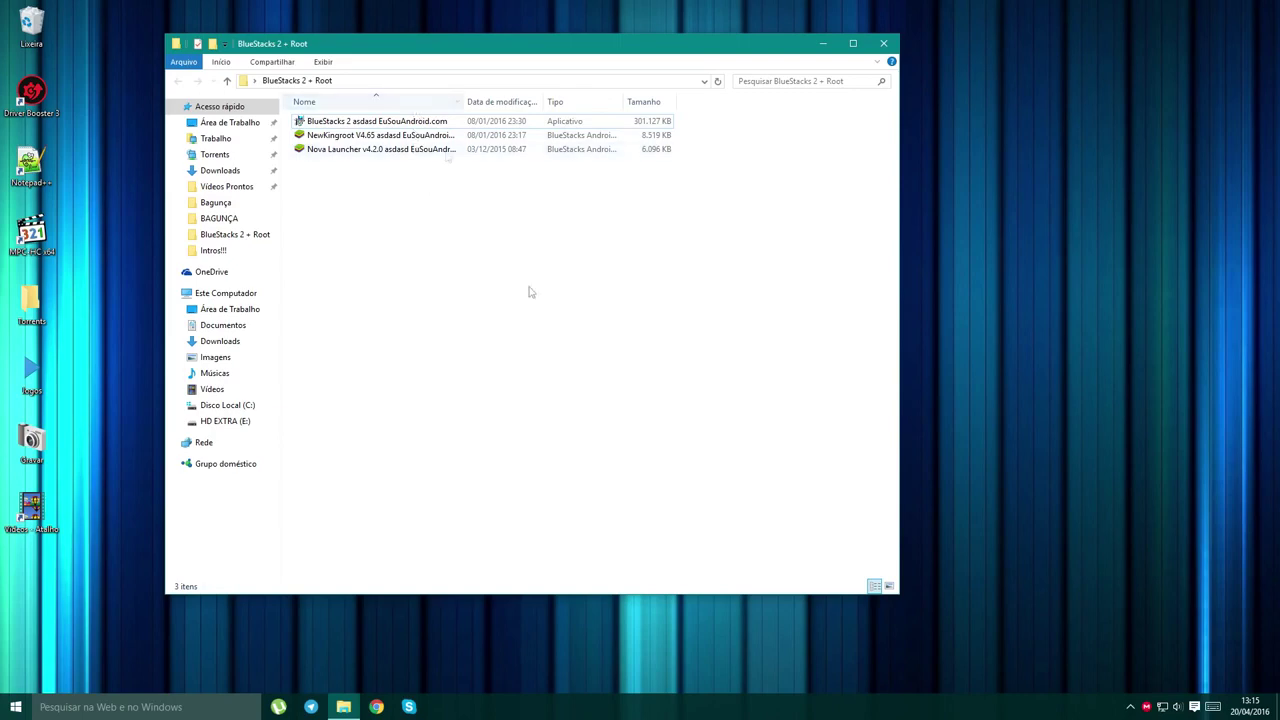
- Try to install BlueStacks 2 with the installer in the extracted folder
double_click(444, 121)
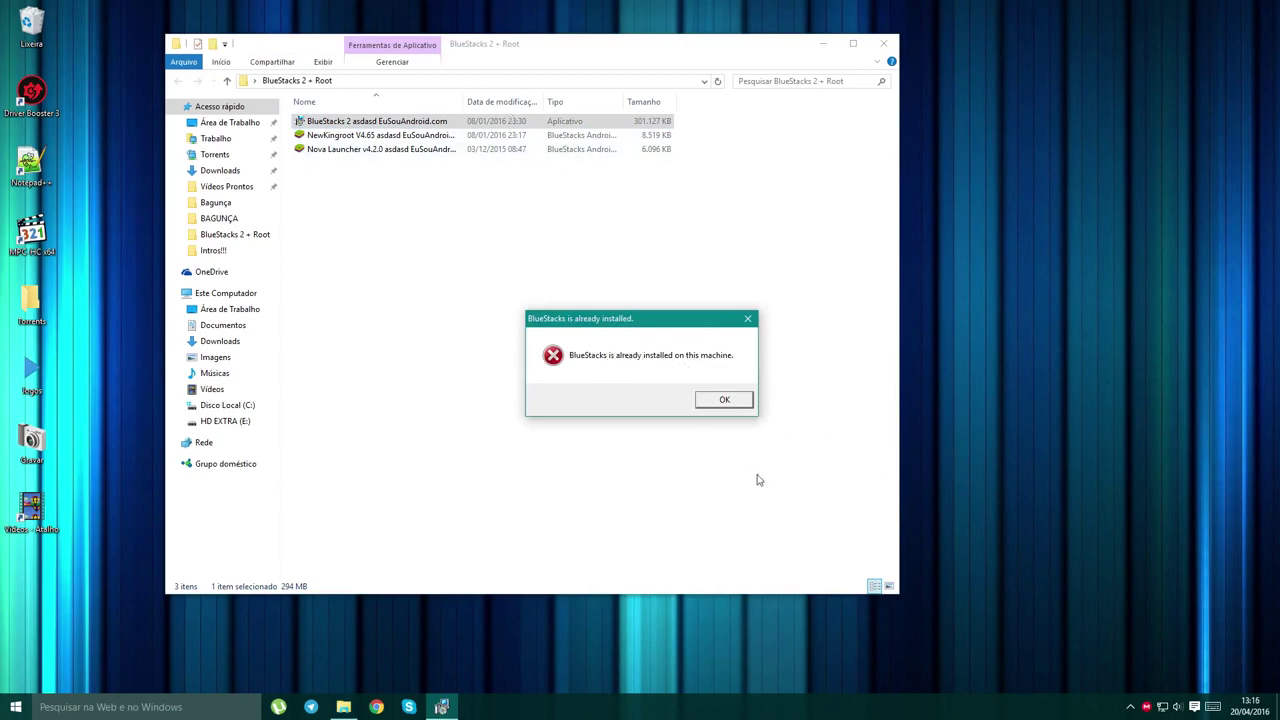
left_click(726, 400)
left_click(618, 283)
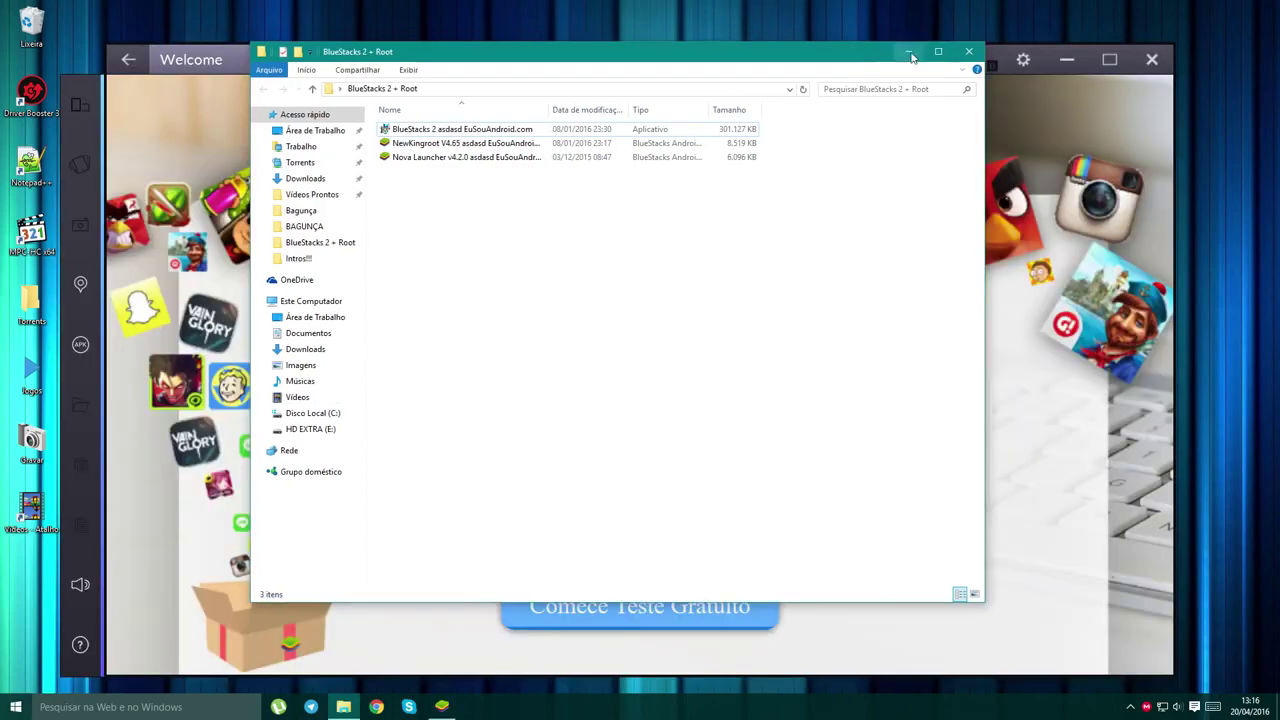
- Try to install the NewKingroot V4.65 APK from the extracted folder, and close the folder window
left_click(822, 83)
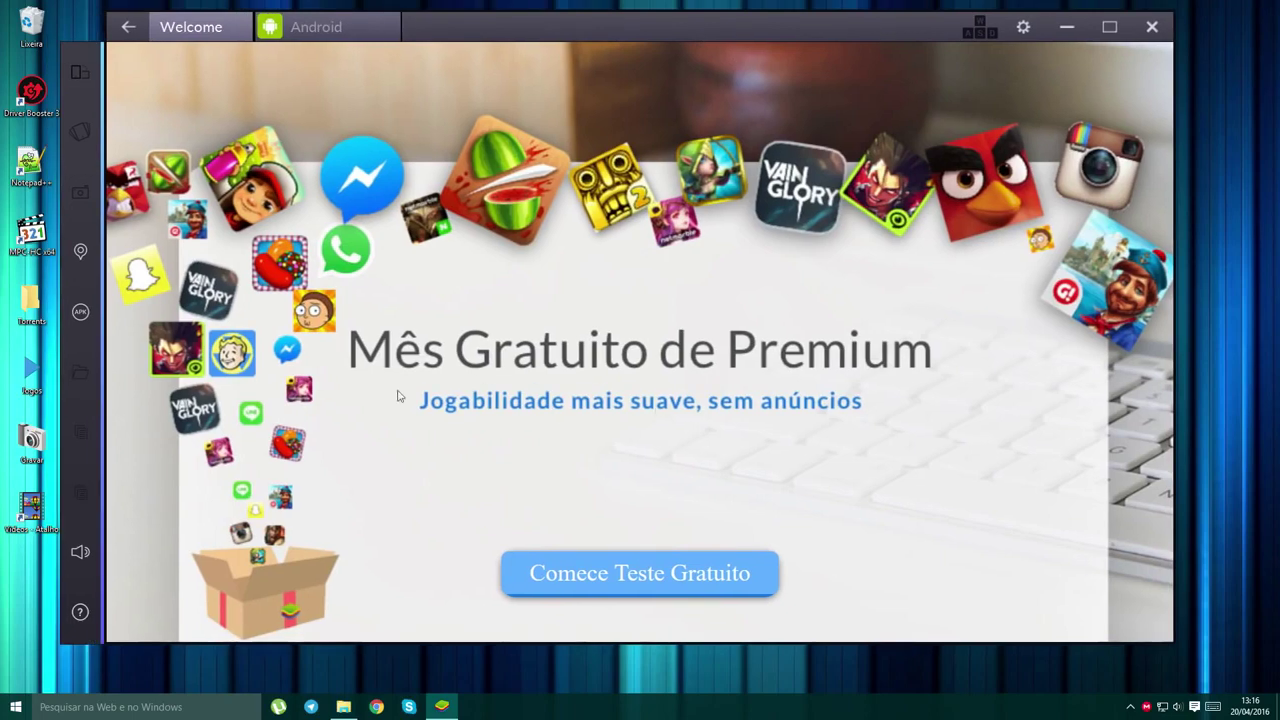
left_click(344, 706)
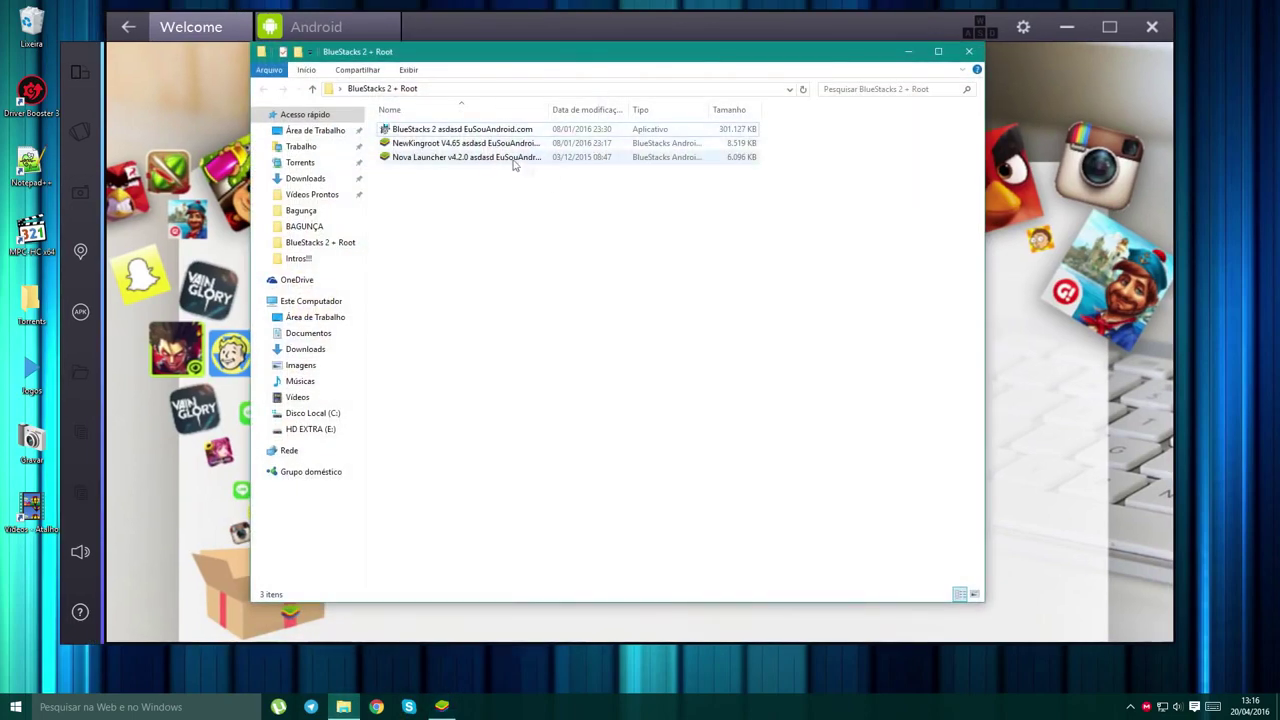
left_click(466, 146)
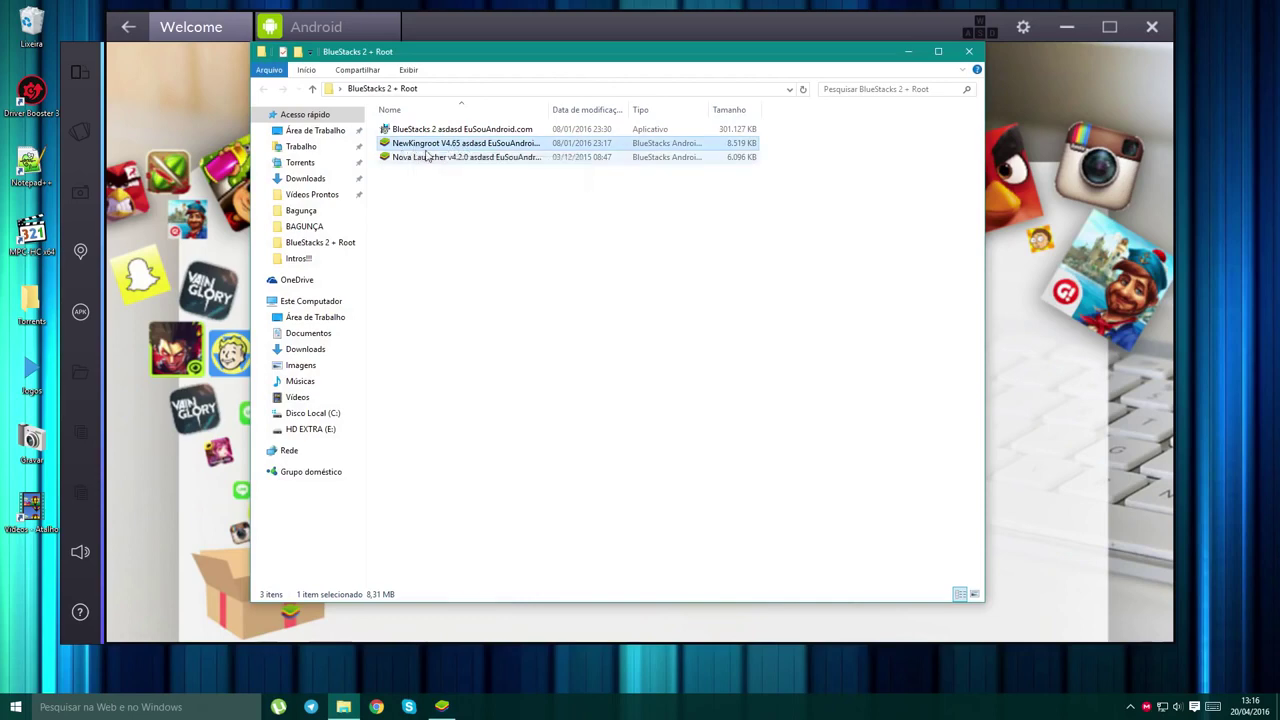
double_click(452, 145)
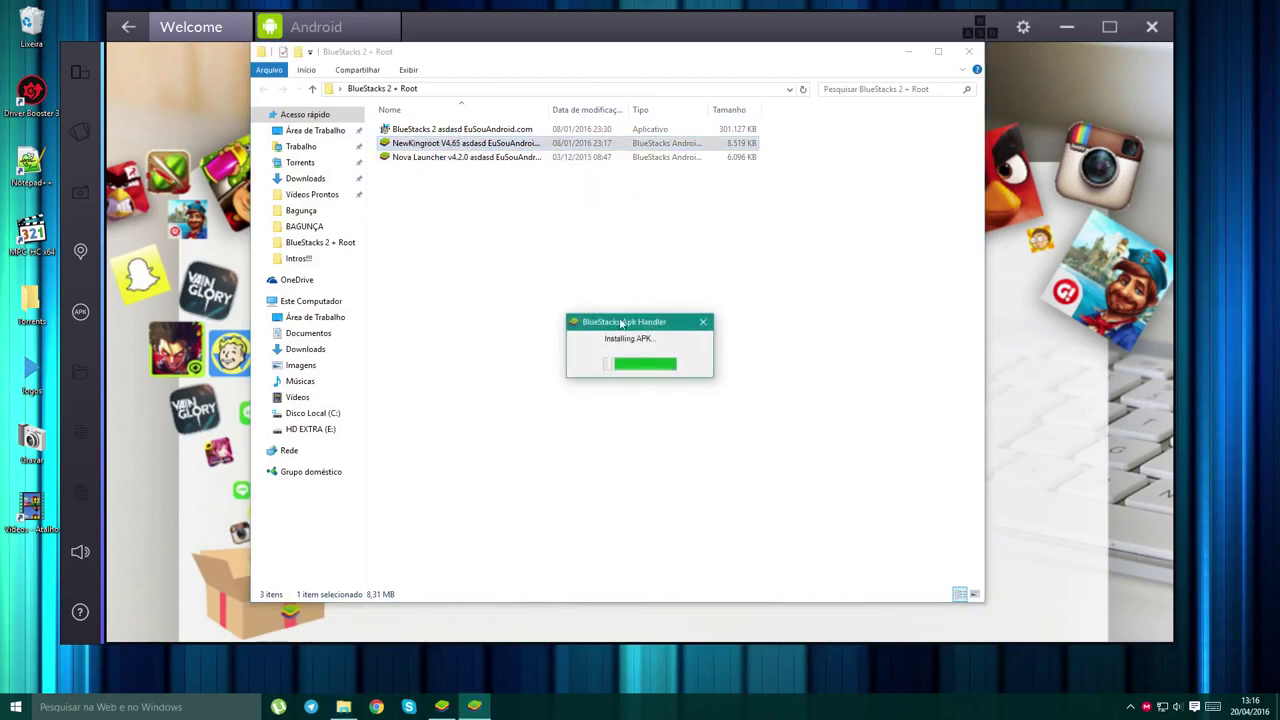
left_click(703, 321)
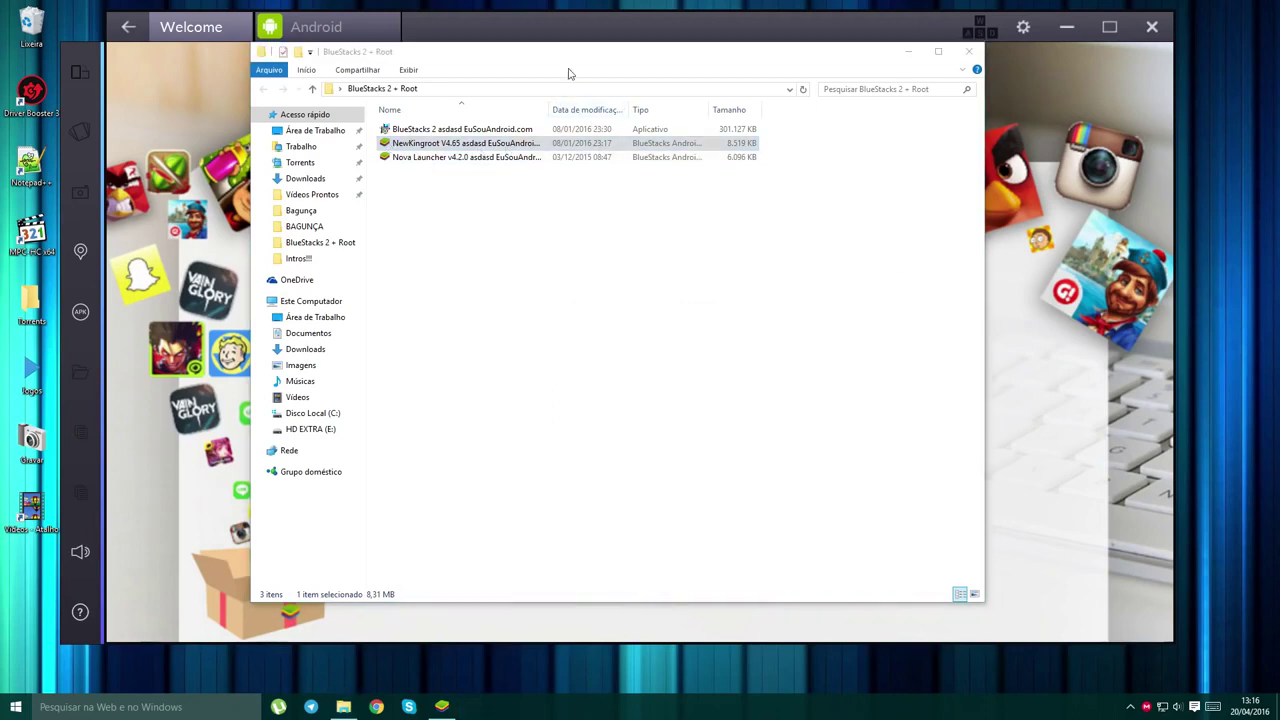
left_click(445, 160)
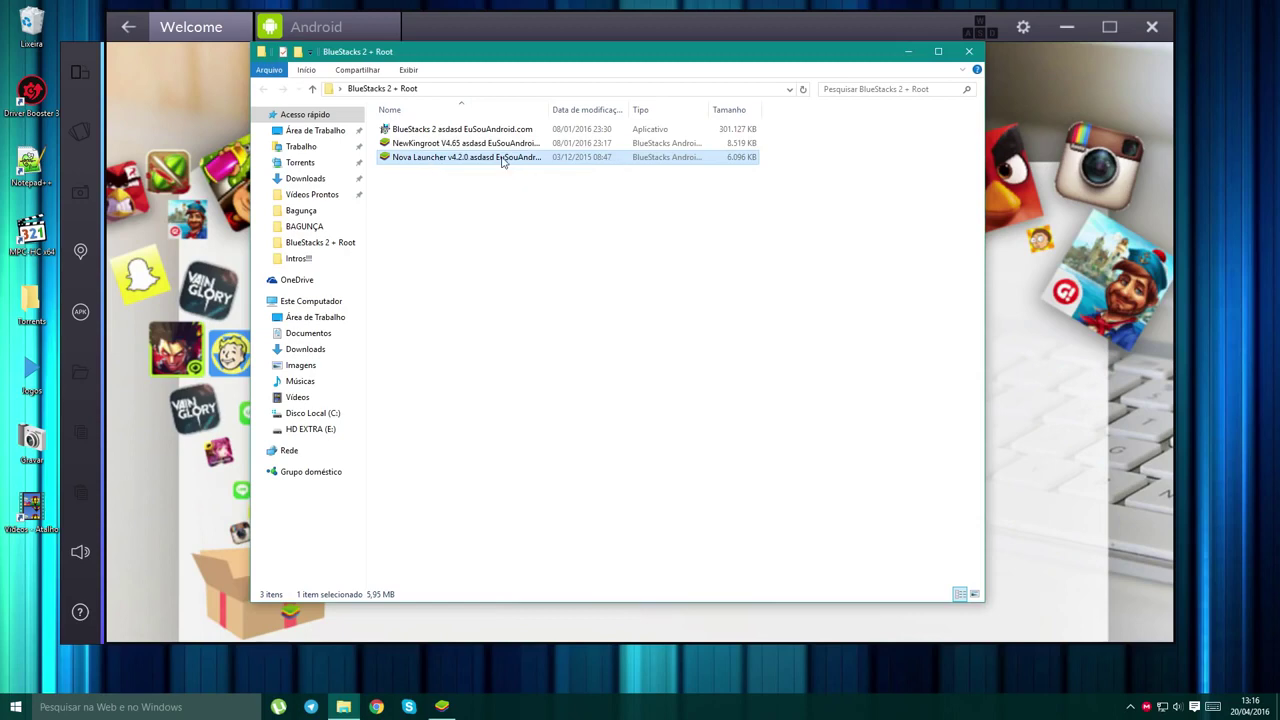
left_click(969, 51)
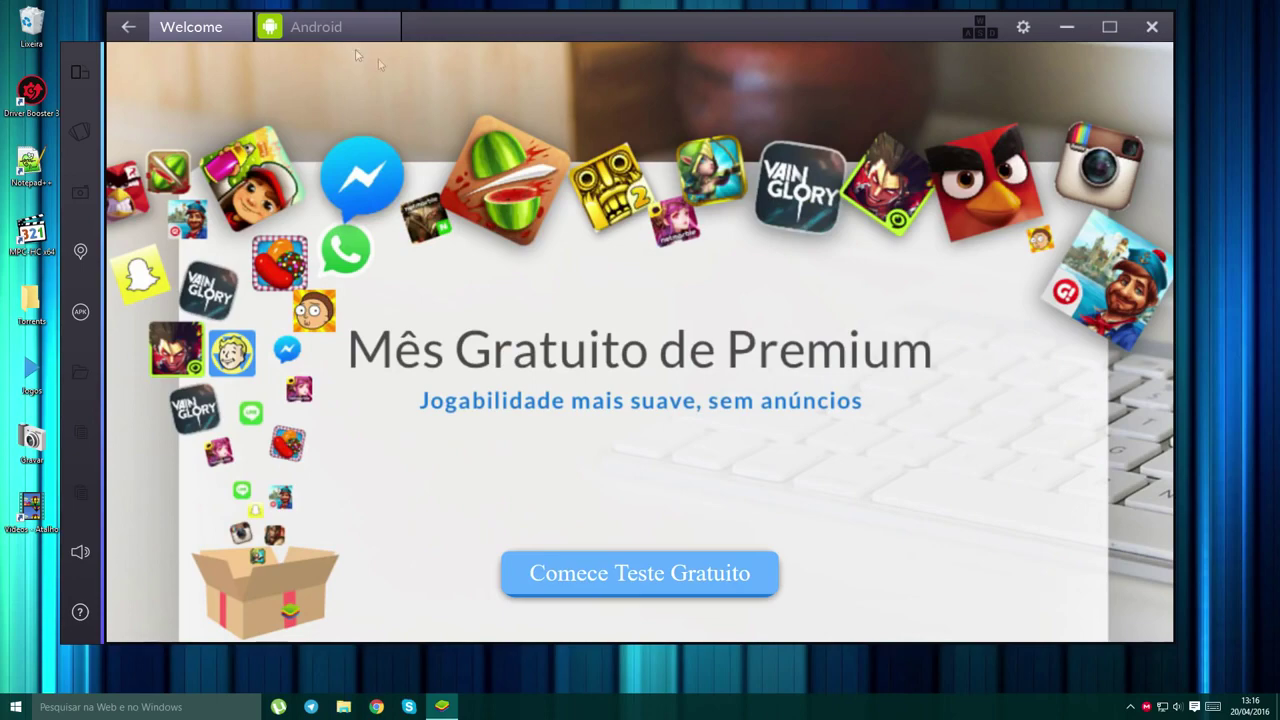
- Open KingRoot from the Android app drawer in BlueStacks, check the root status and close the app
left_click(304, 30)
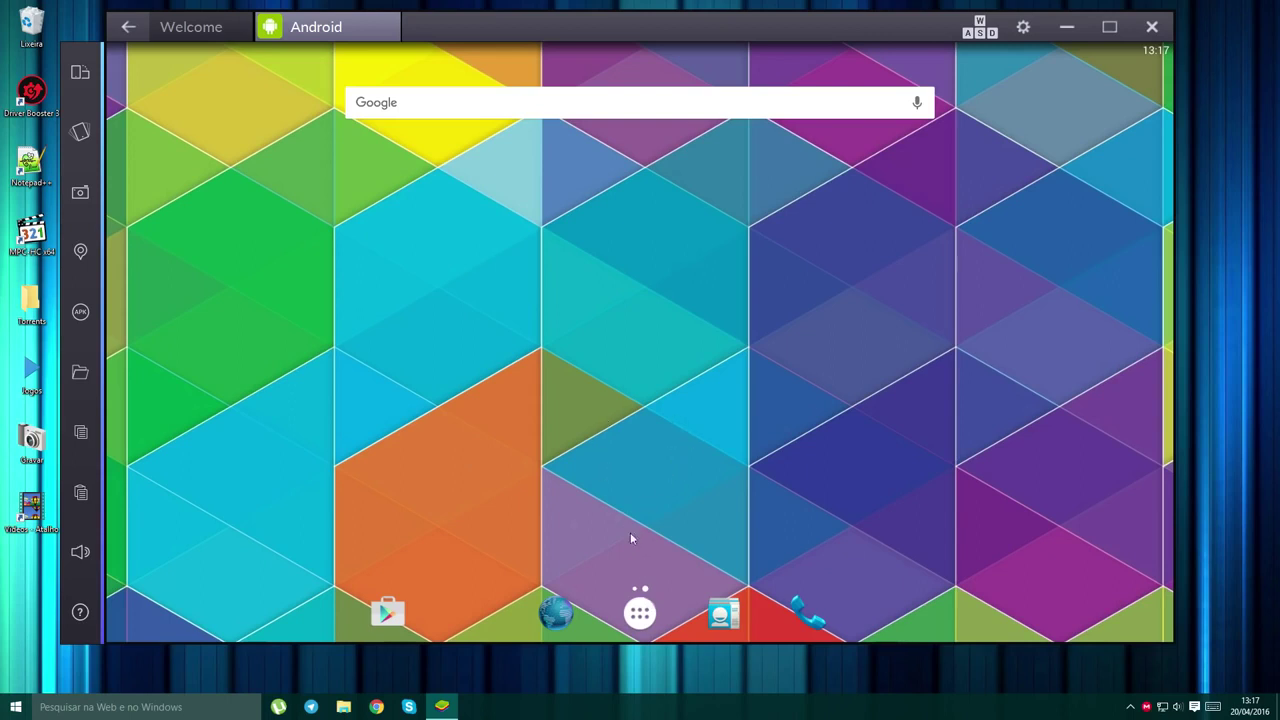
left_click(641, 613)
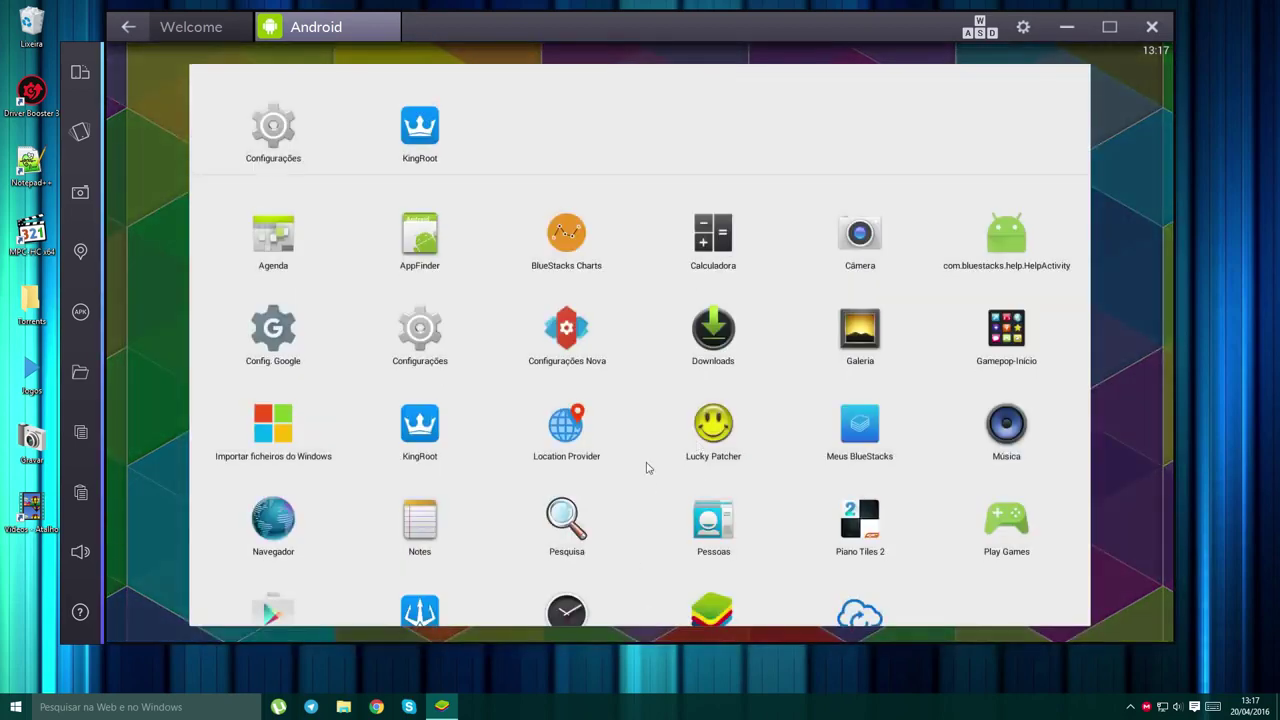
scroll(660, 451, "down", 3)
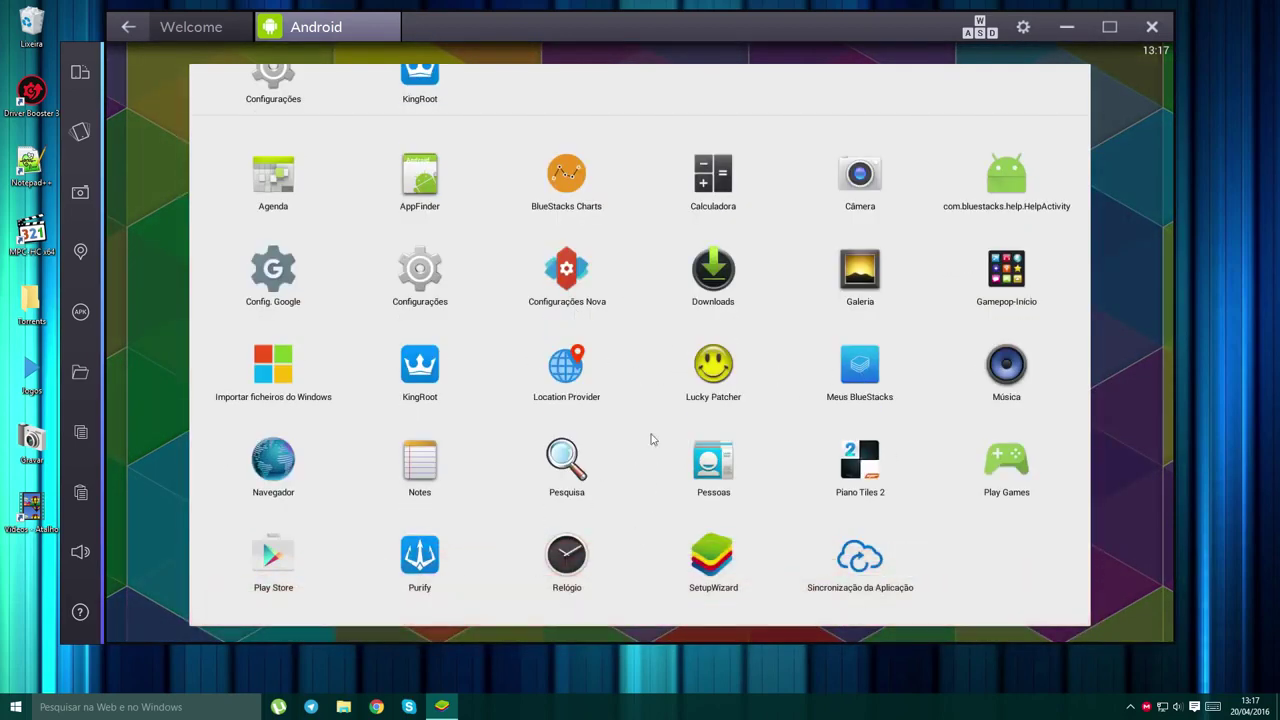
left_click(428, 369)
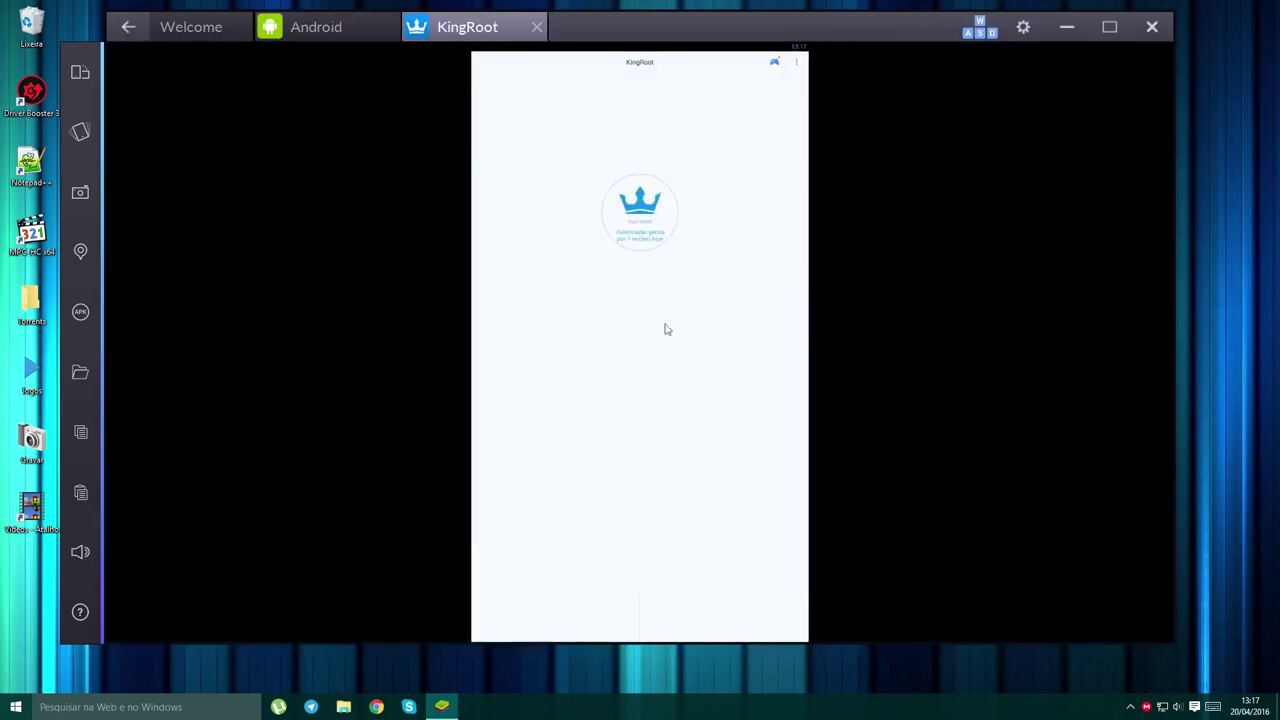
left_click(642, 377)
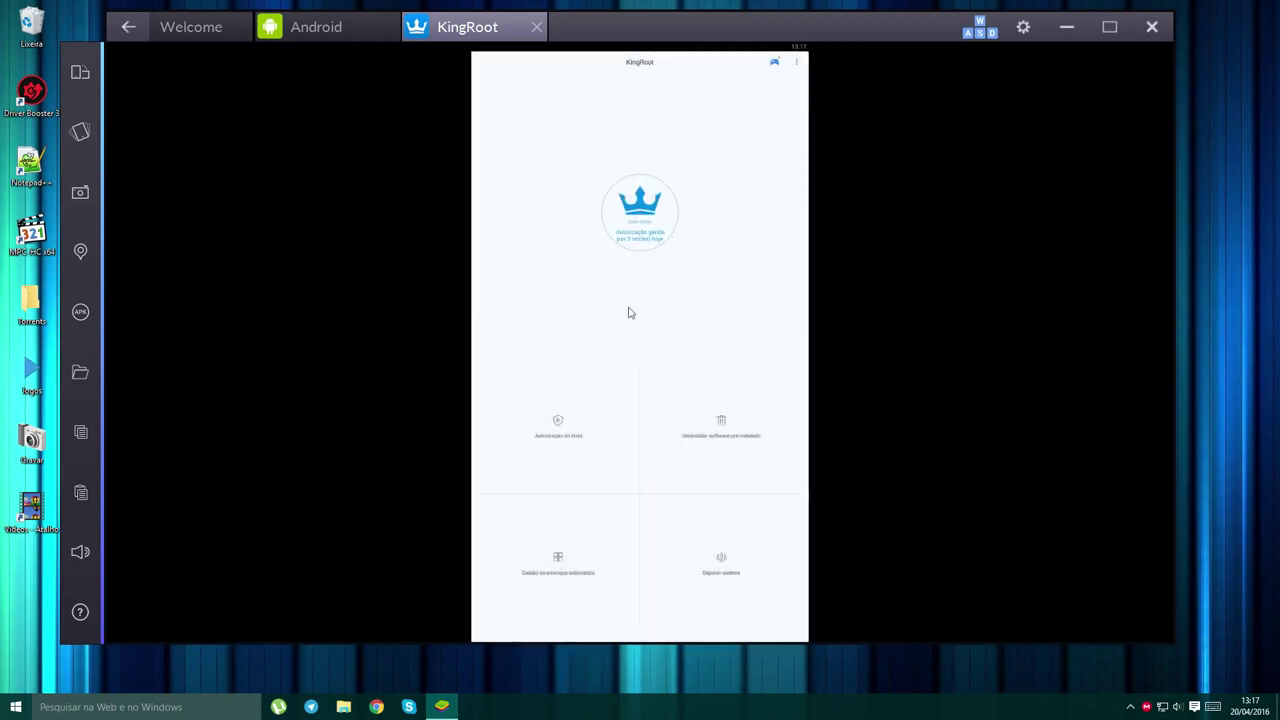
left_click(632, 211)
left_click(533, 38)
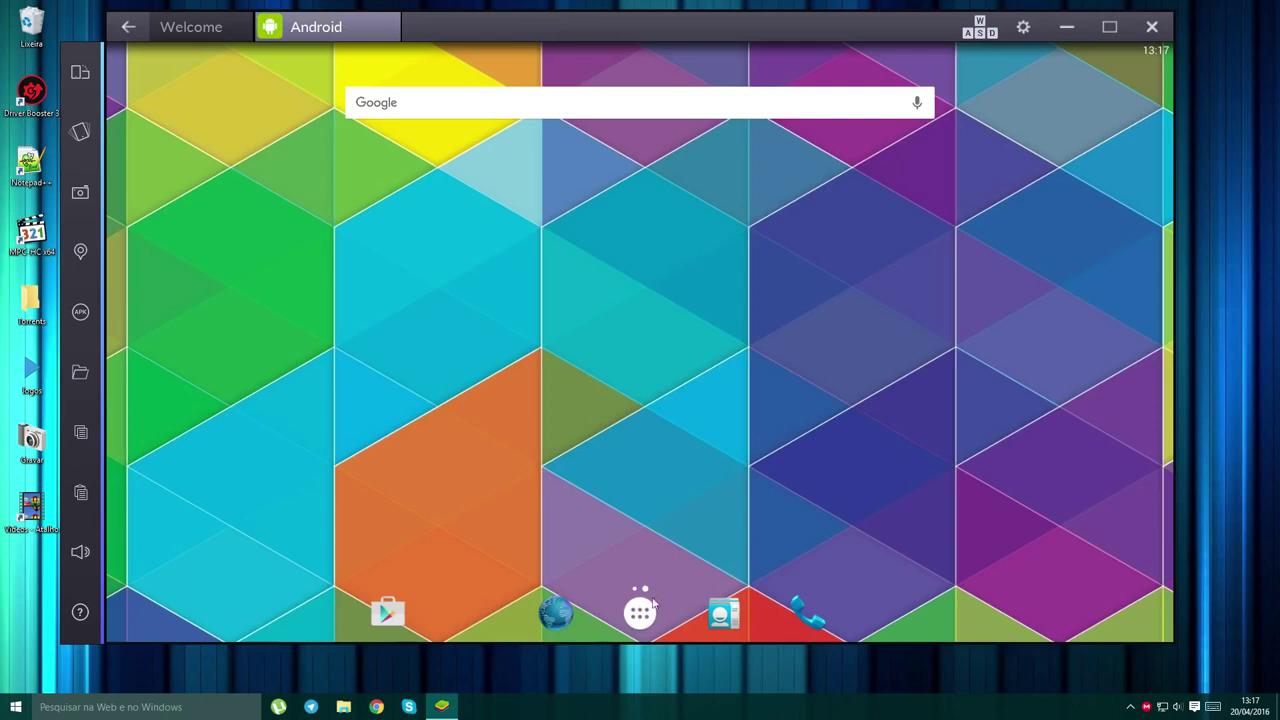
- Open Lucky Patcher from the Android app drawer
left_click(650, 603)
scroll(674, 450, "up", 3)
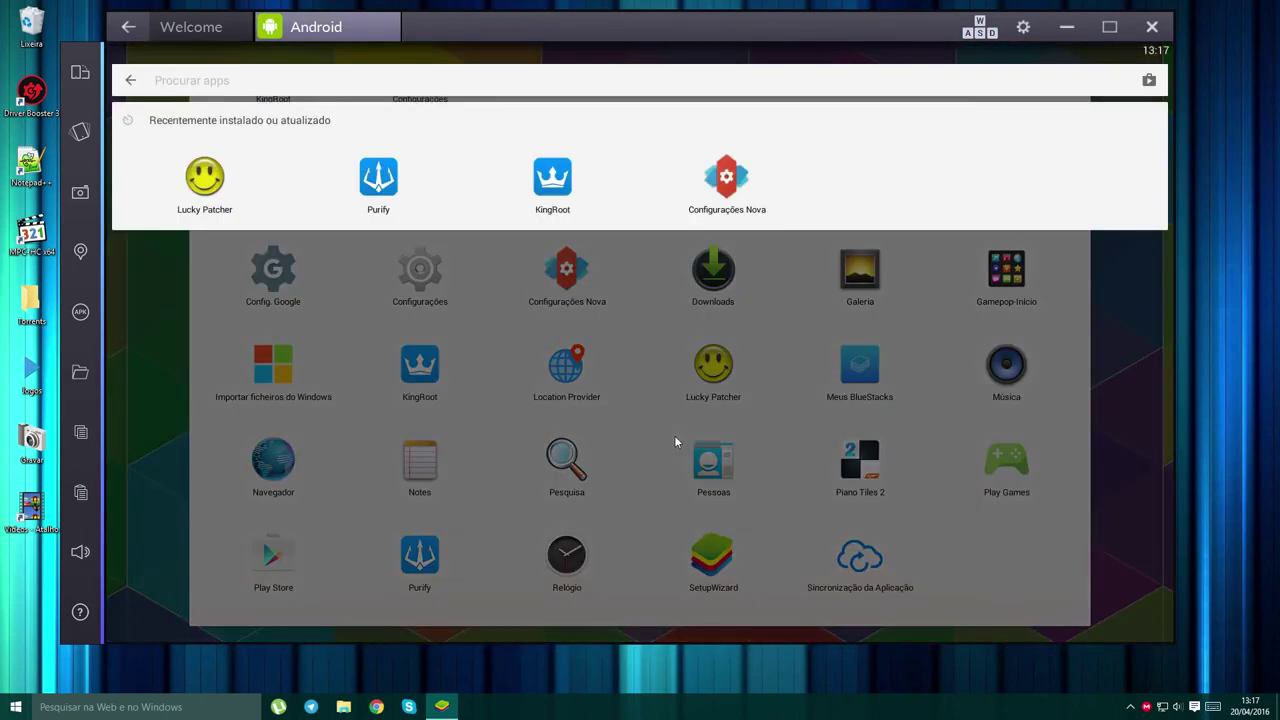
left_click(180, 373)
left_click(704, 380)
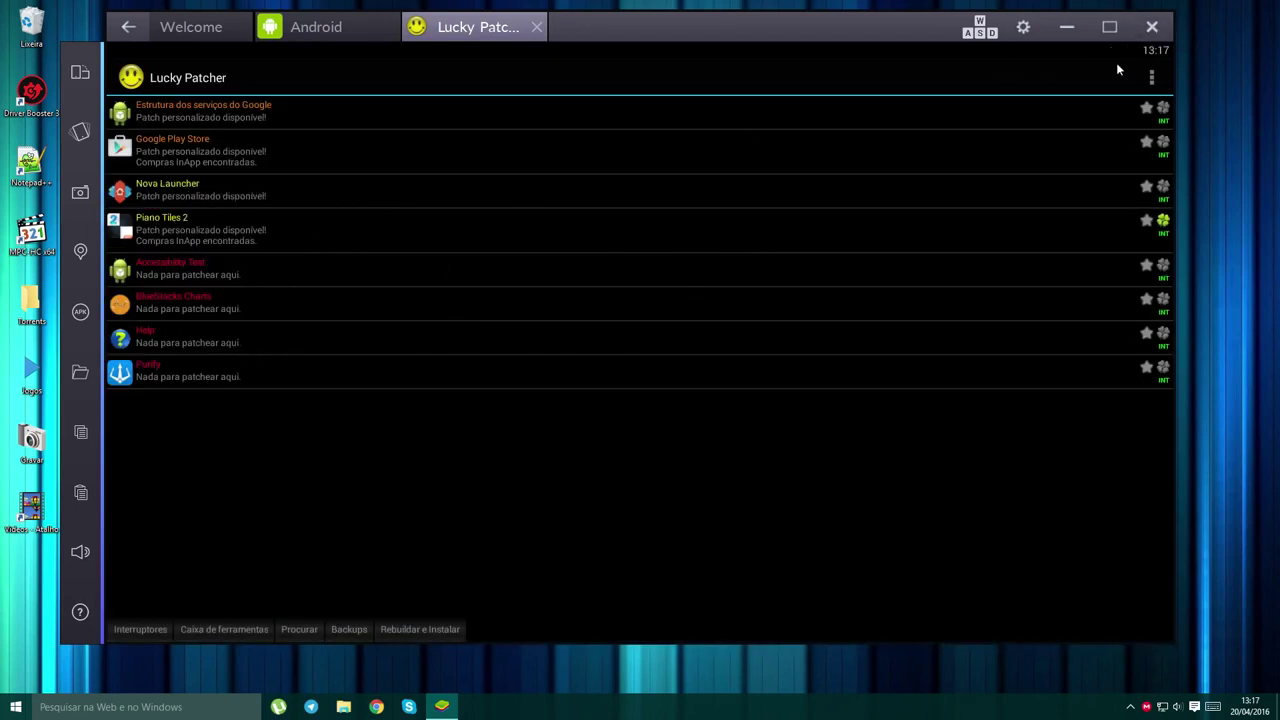
- Check the "Forçar definição de verificação de root" options in Lucky Patcher's settings and close the app
left_click(1152, 79)
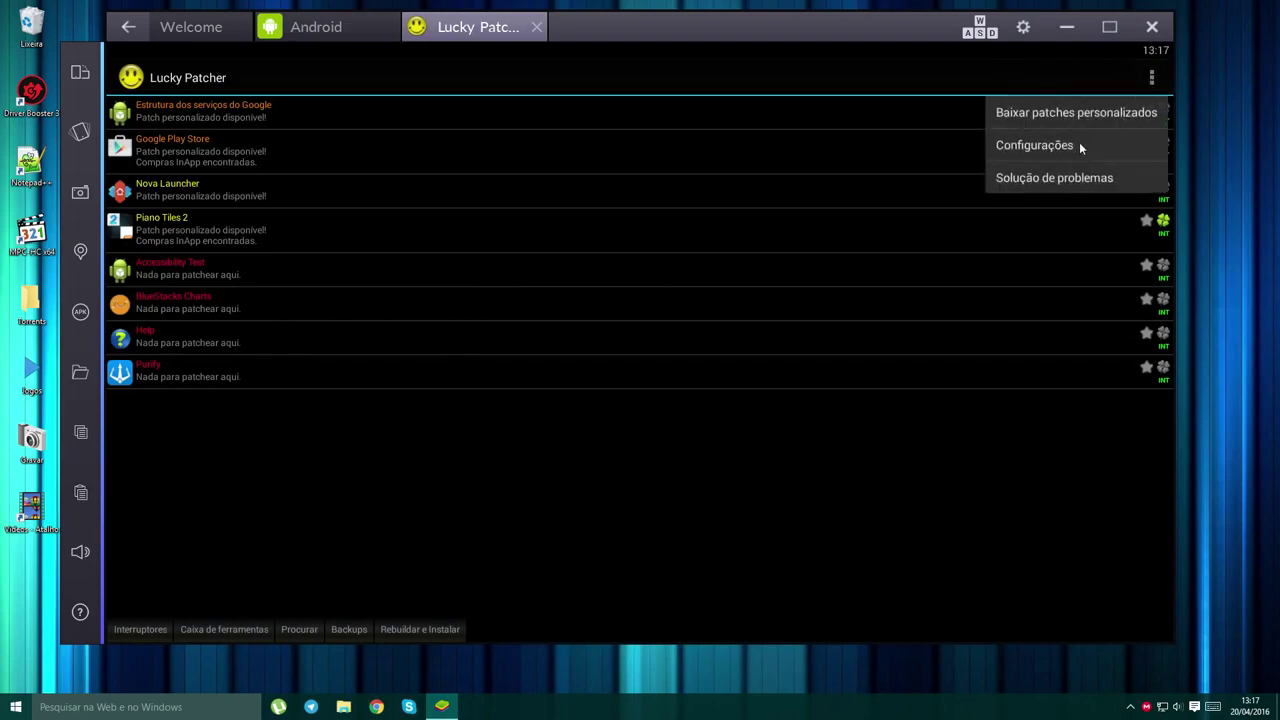
left_click(1034, 145)
scroll(285, 380, "down", 5)
scroll(295, 330, "up", 5)
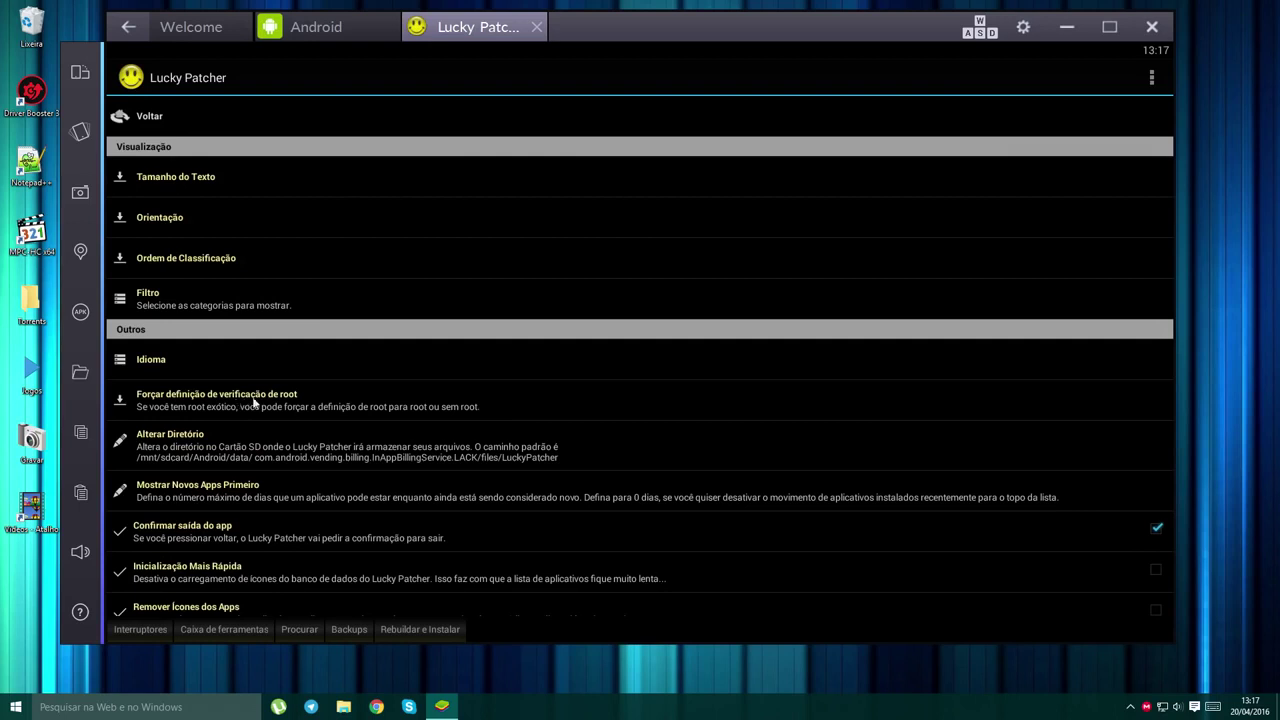
left_click(272, 400)
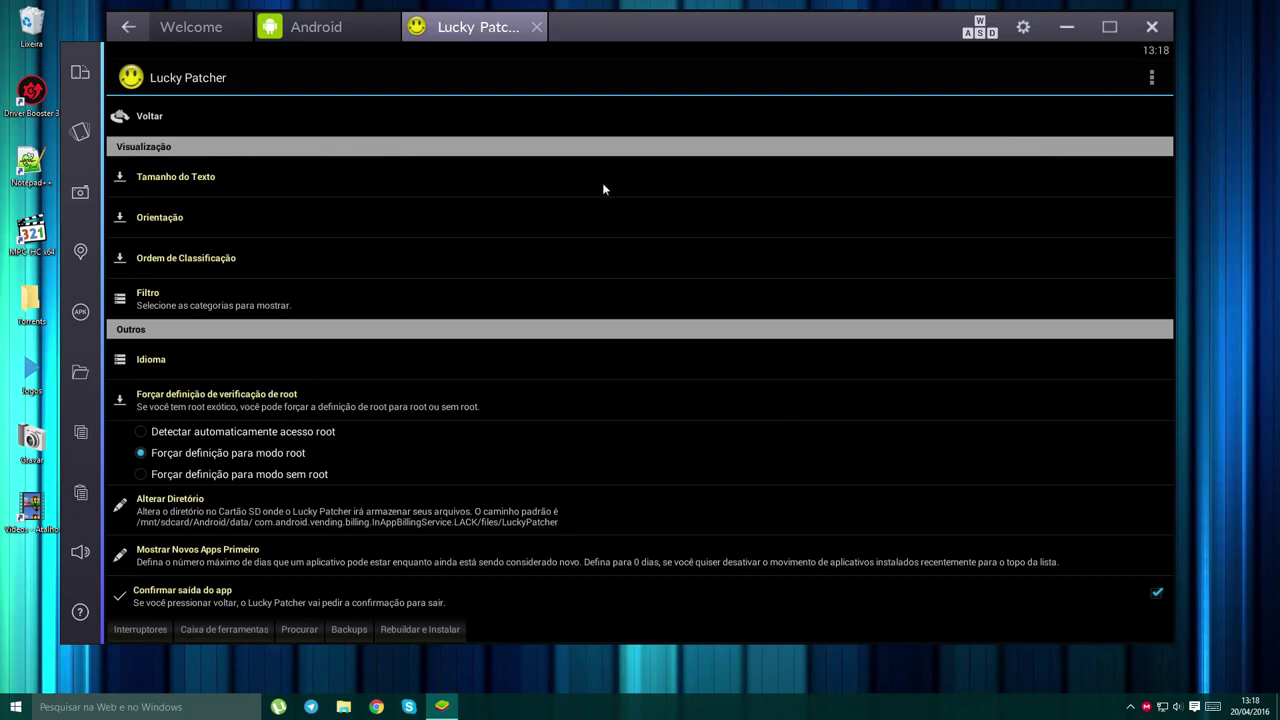
left_click(536, 27)
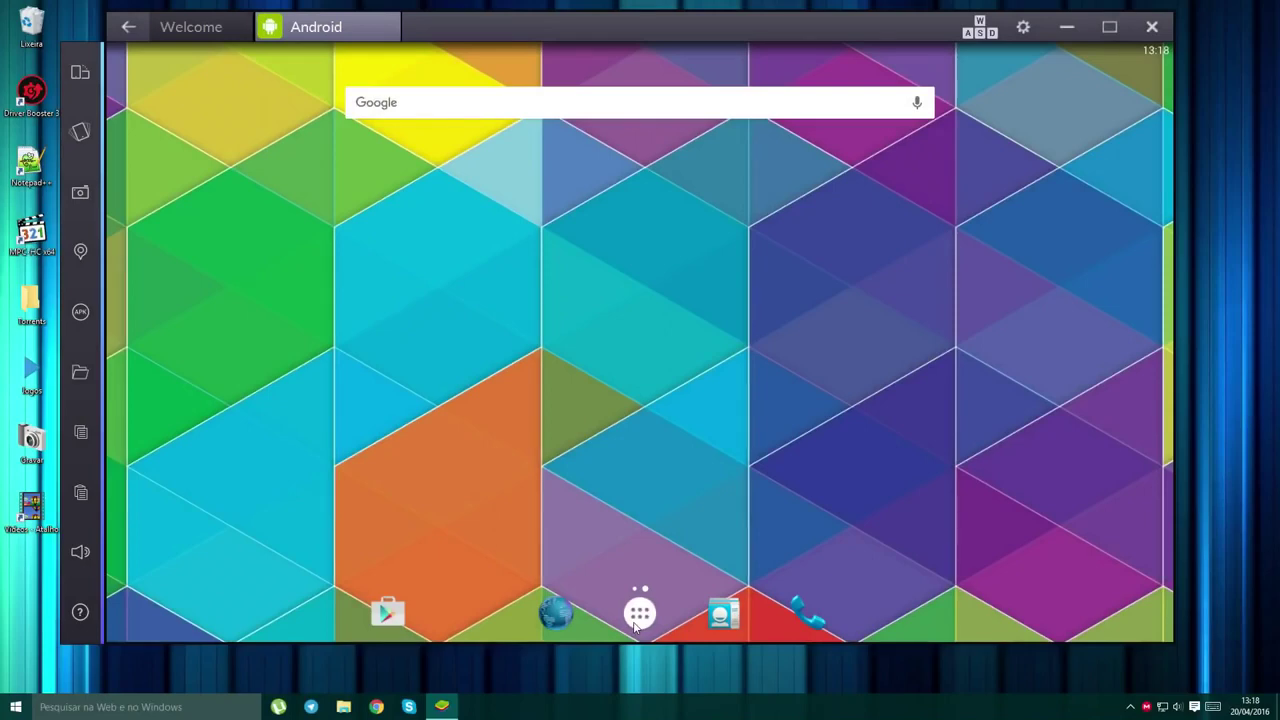
left_click(638, 618)
scroll(730, 358, "up", 3)
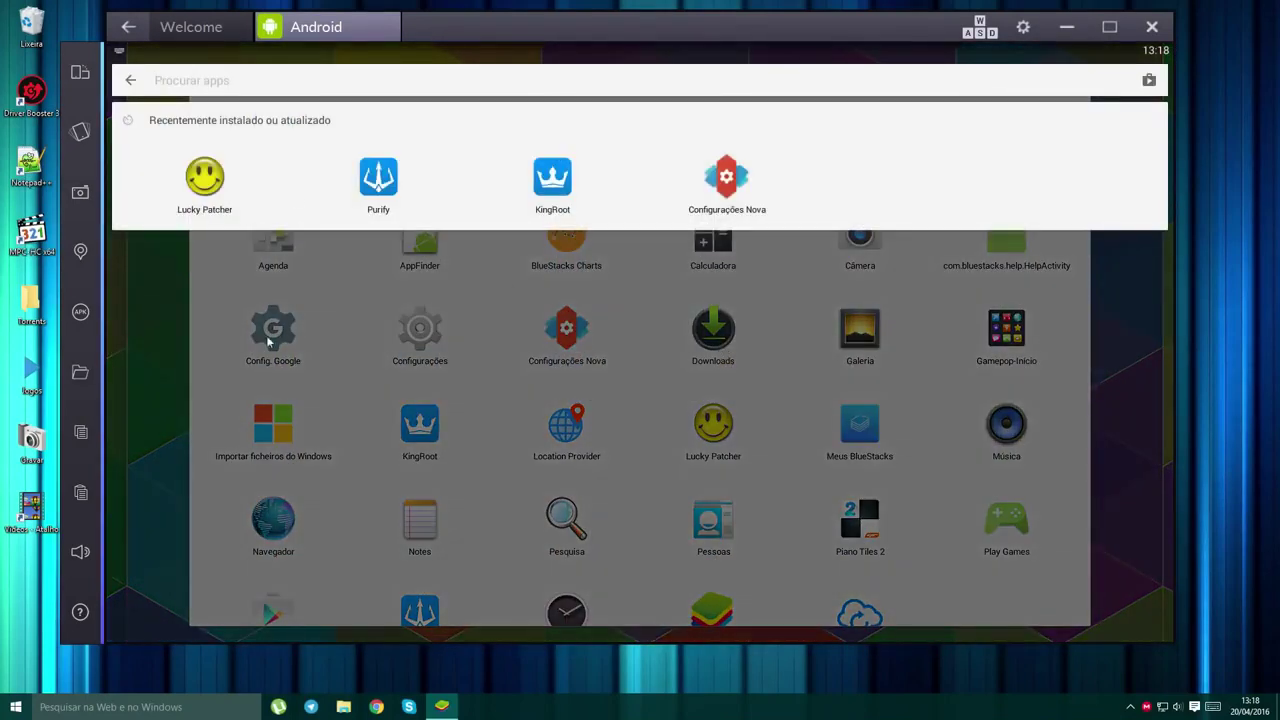
left_click(180, 398)
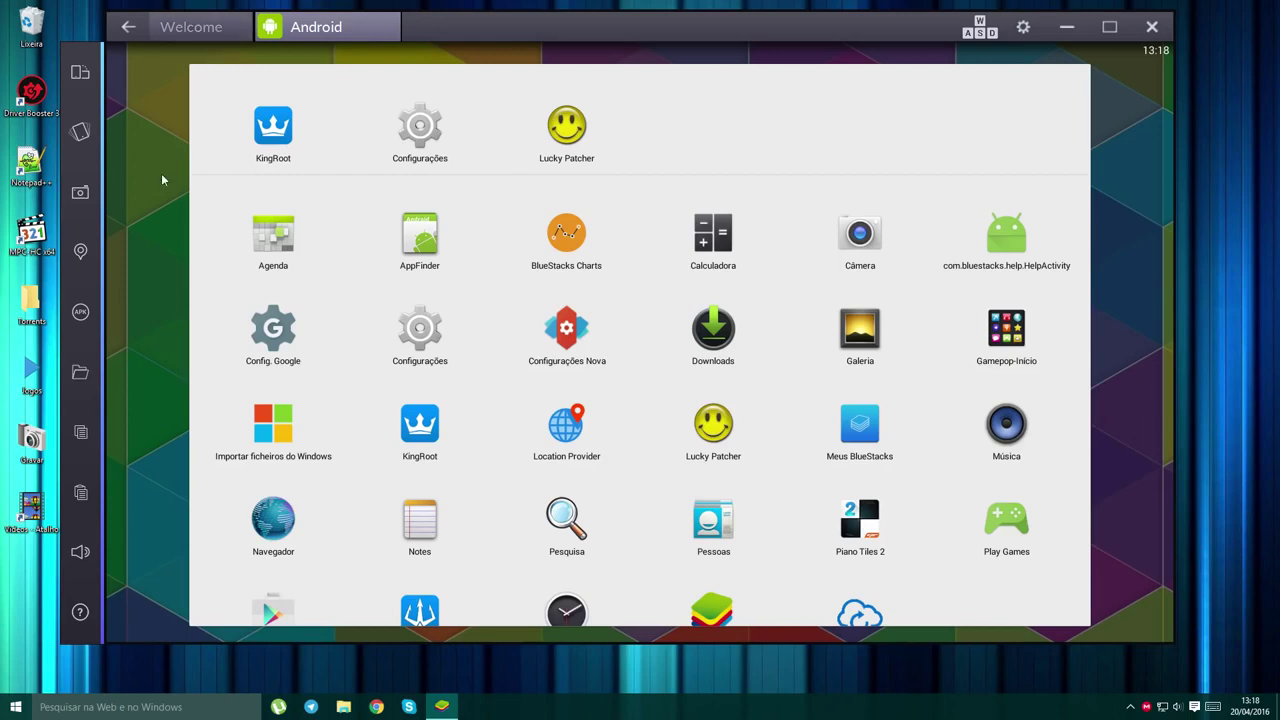
scroll(974, 209, "down", 1)
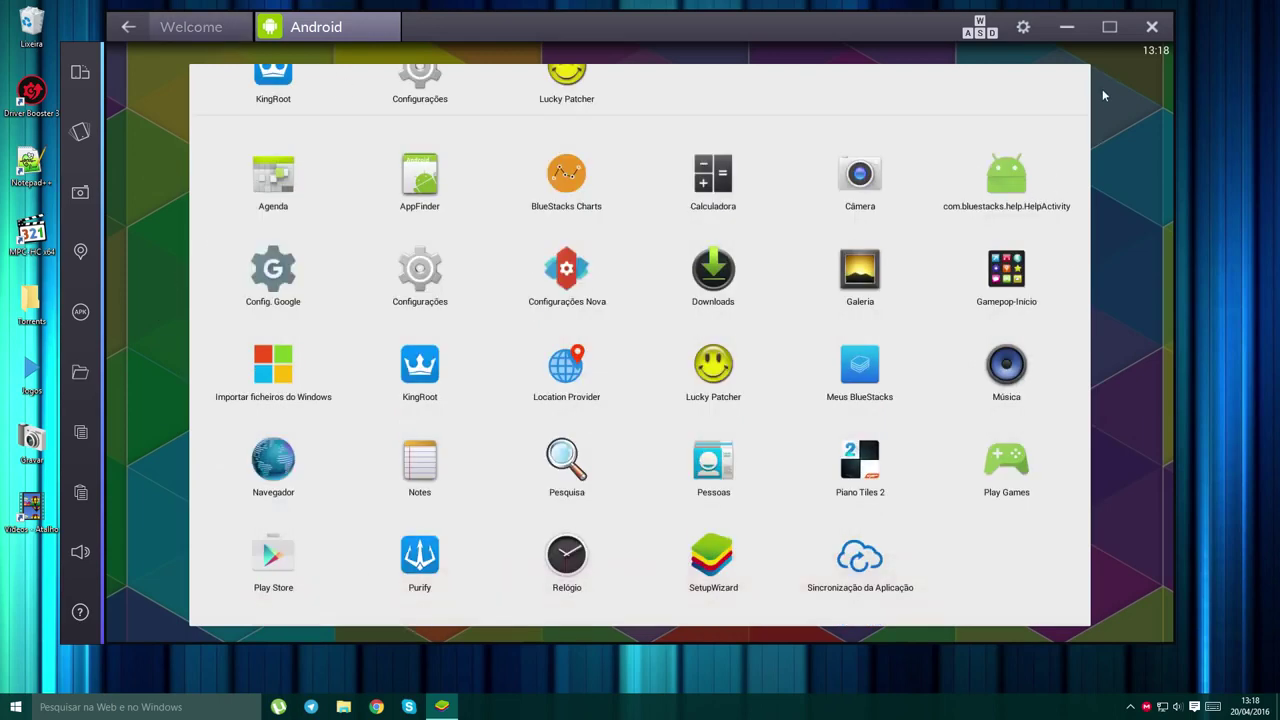
scroll(946, 154, "up", 1)
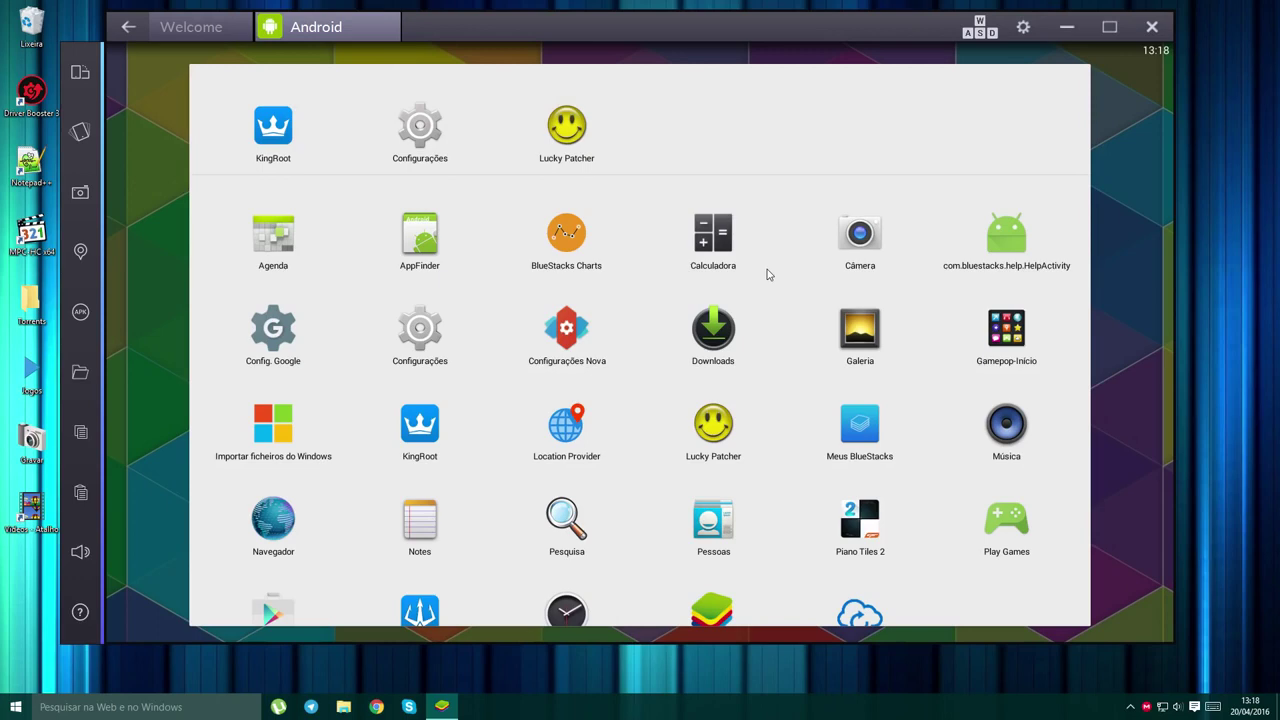
key("Escape")
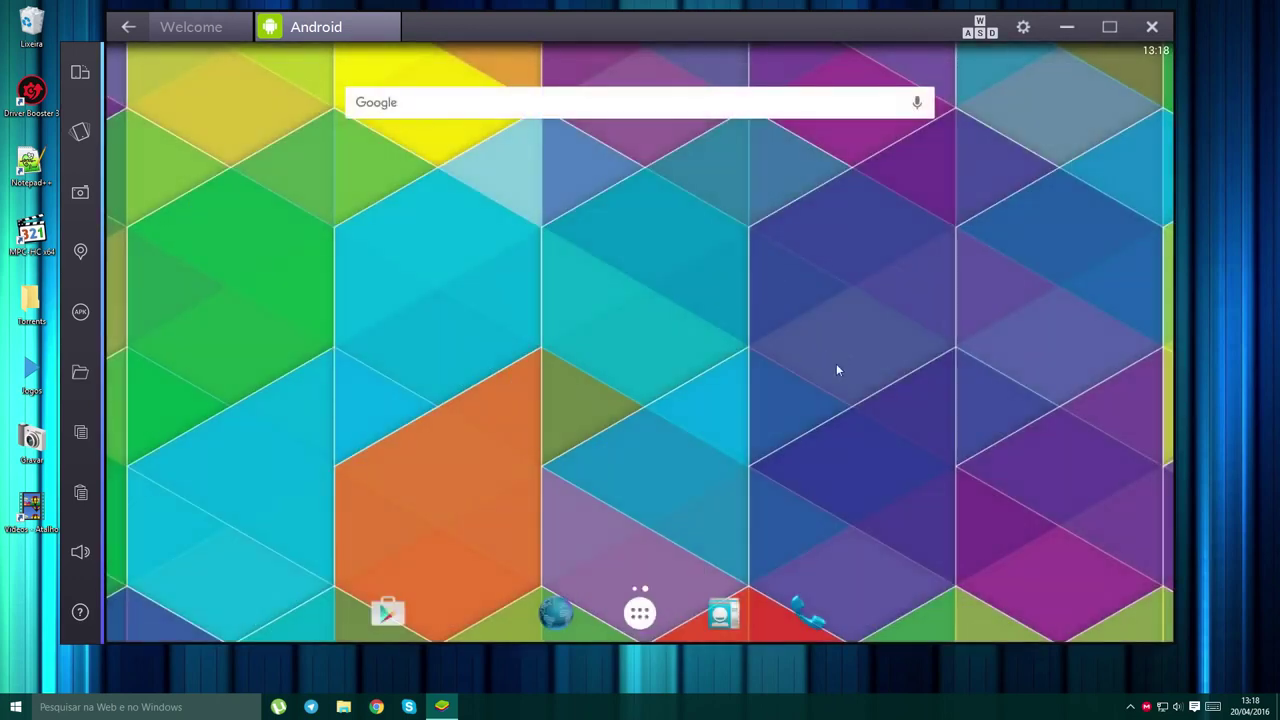